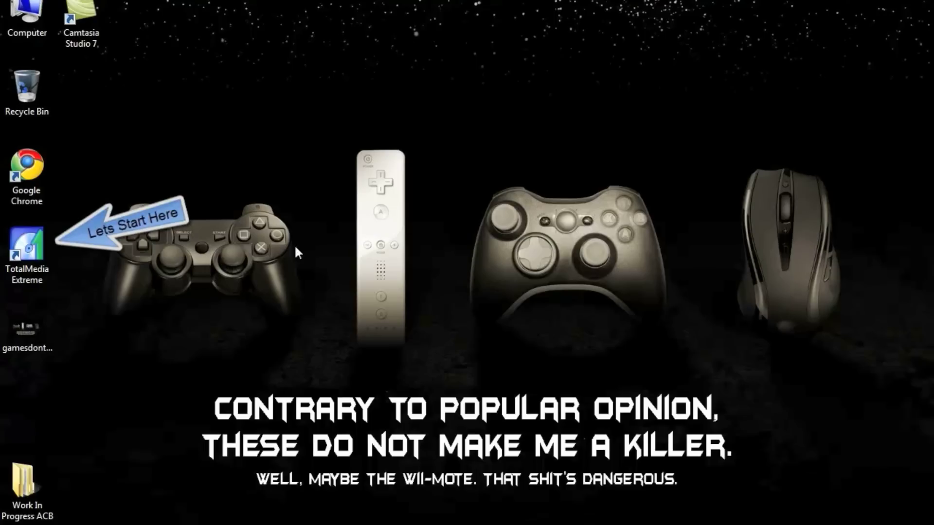
# - Launch TotalMedia Extreme, open its capture module and check the available sources for the Hauppauge HD PVR
pyautogui.doubleClick(36, 241)
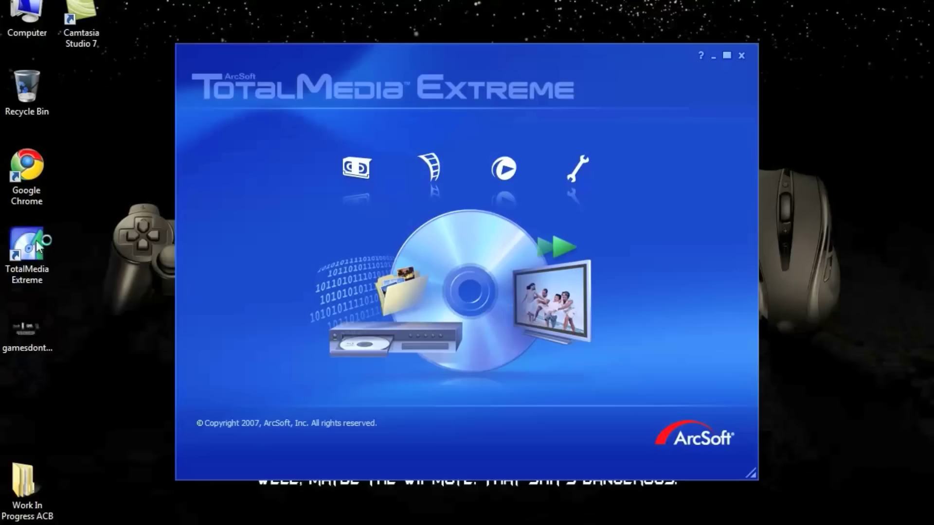
pyautogui.click(345, 171)
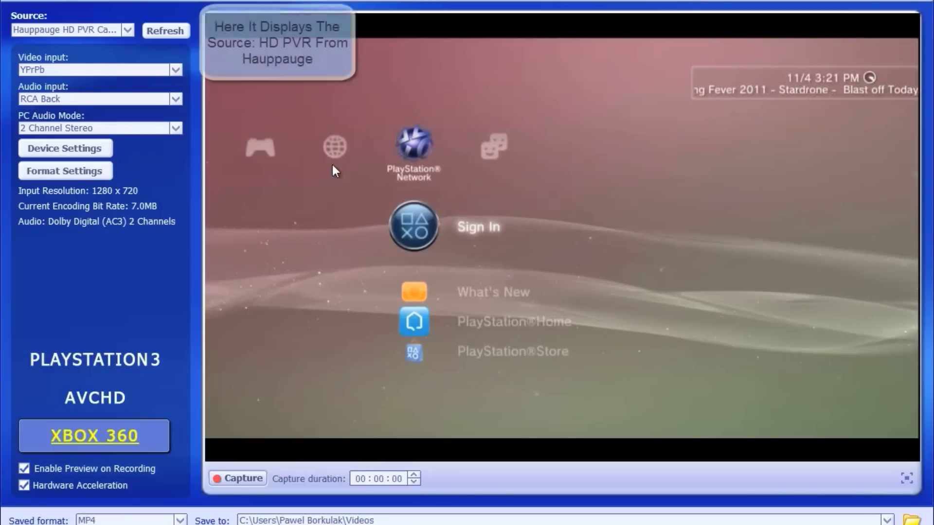
pyautogui.click(128, 30)
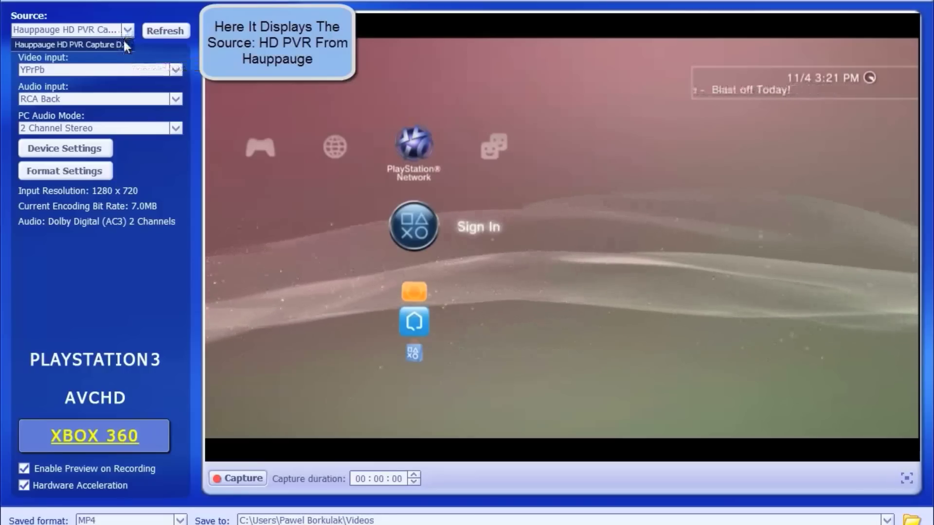
pyautogui.click(127, 30)
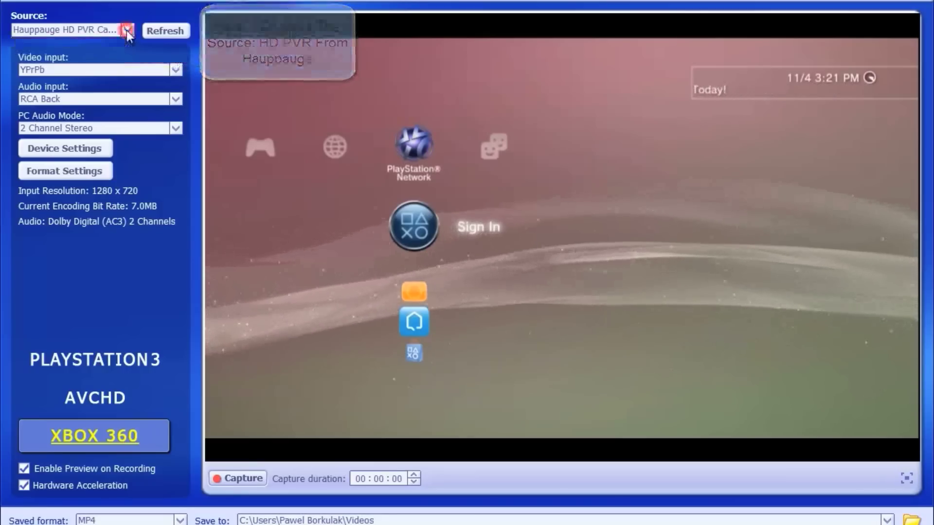
# - Configure the capture inputs with YPrPb video, RCA Back audio and 2 Channel Stereo as the PC audio mode
pyautogui.click(174, 70)
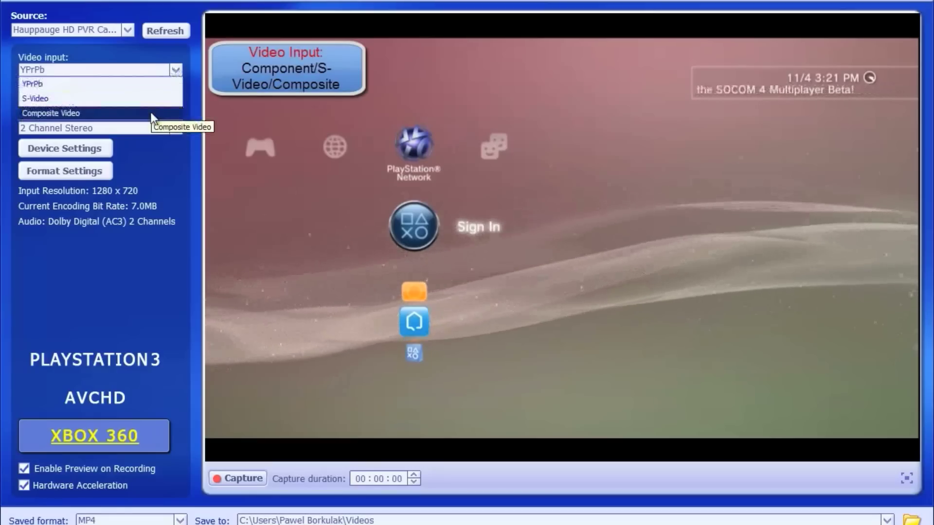
pyautogui.click(156, 83)
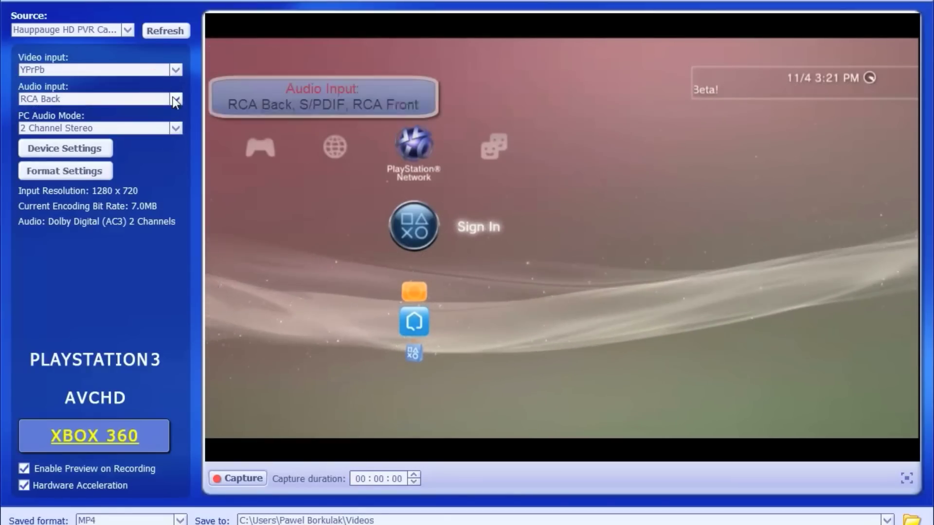
pyautogui.click(173, 97)
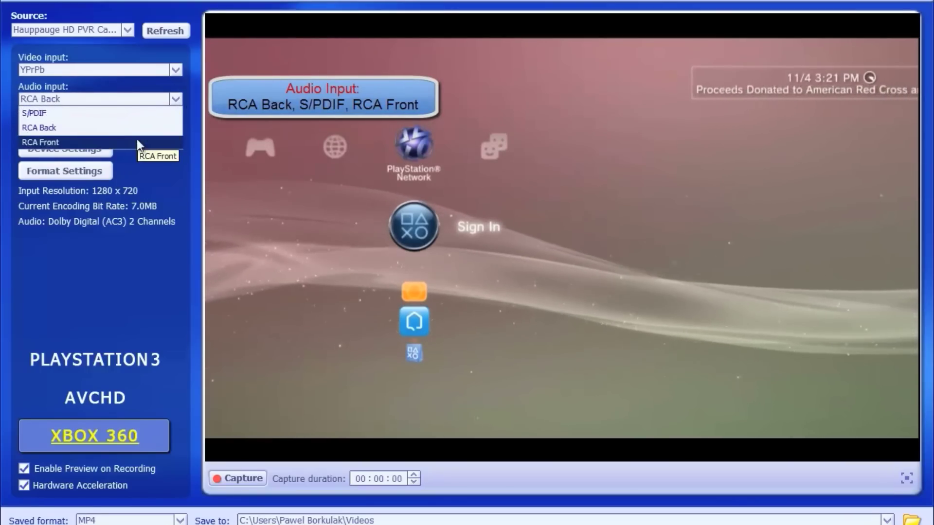
pyautogui.click(172, 96)
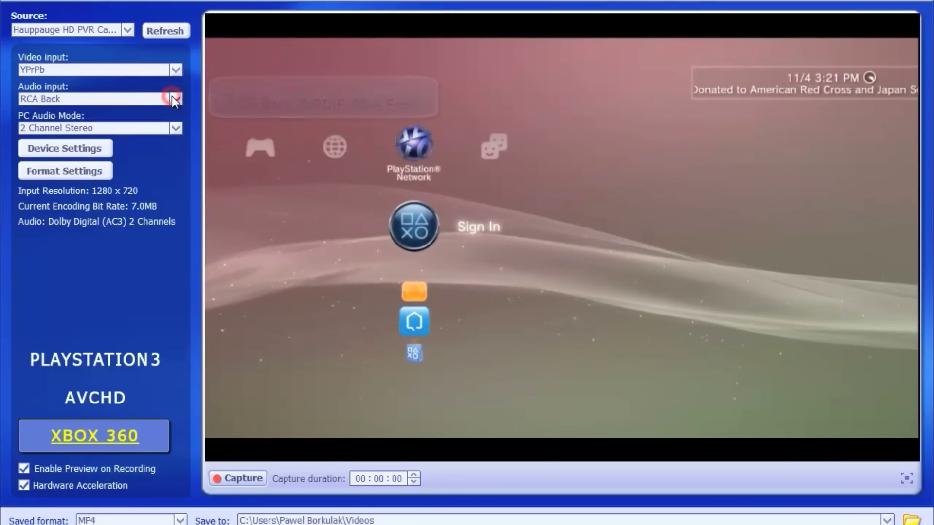
pyautogui.click(160, 127)
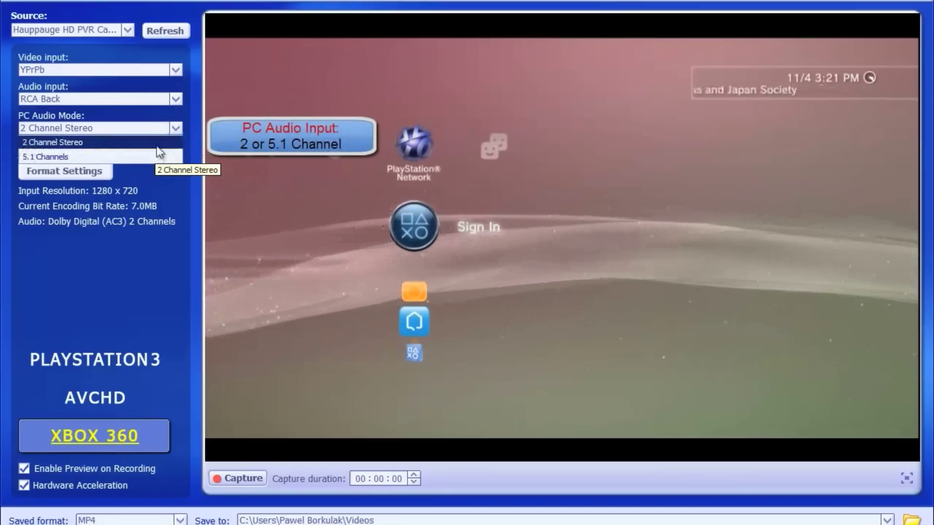
pyautogui.click(157, 146)
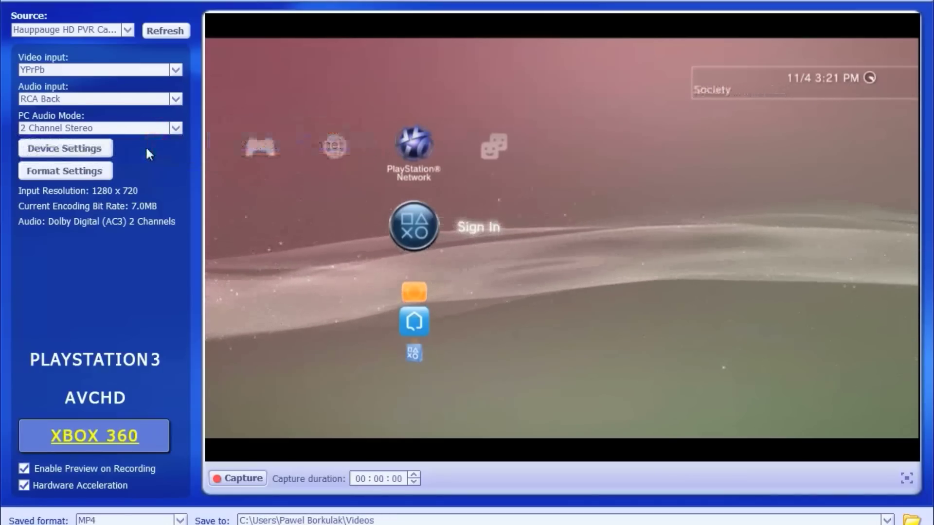
# - In the capture device's settings, select NTSC_M as the decoder's video standard and confirm
pyautogui.click(99, 149)
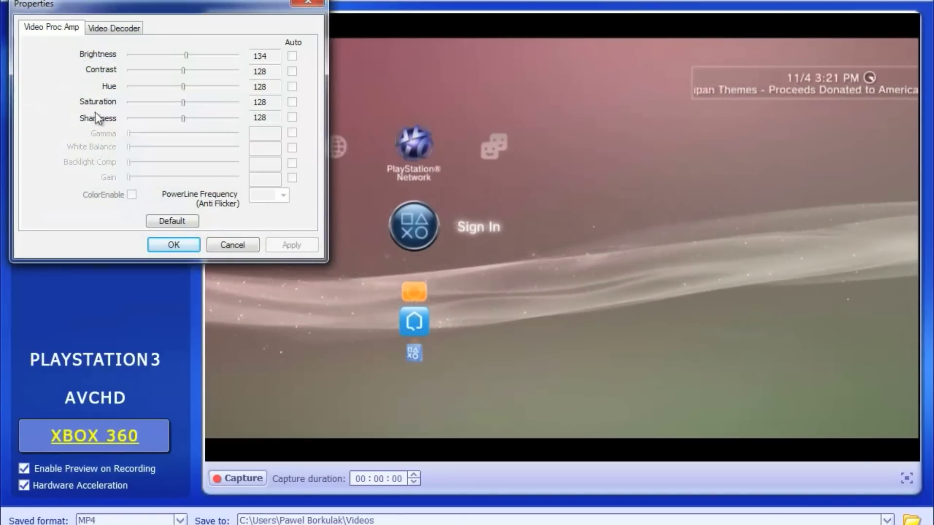
pyautogui.click(108, 29)
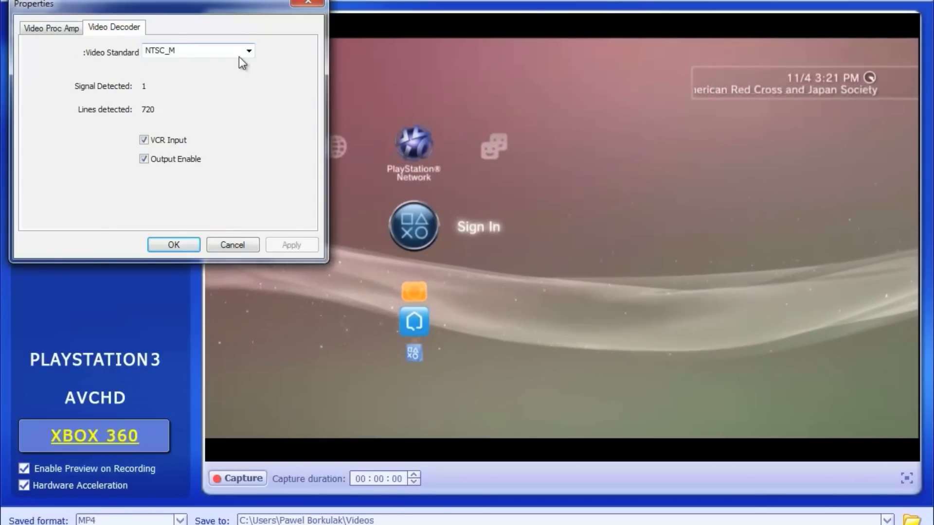
pyautogui.click(250, 51)
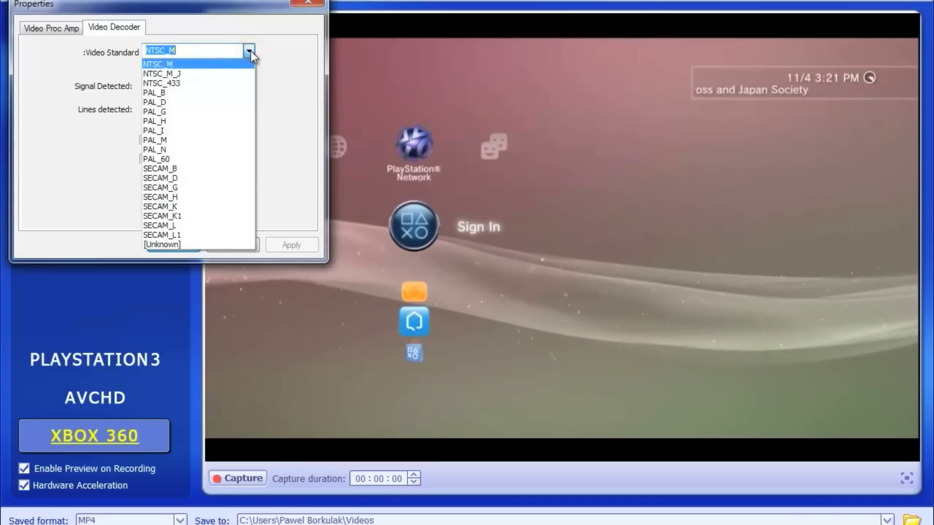
pyautogui.click(178, 65)
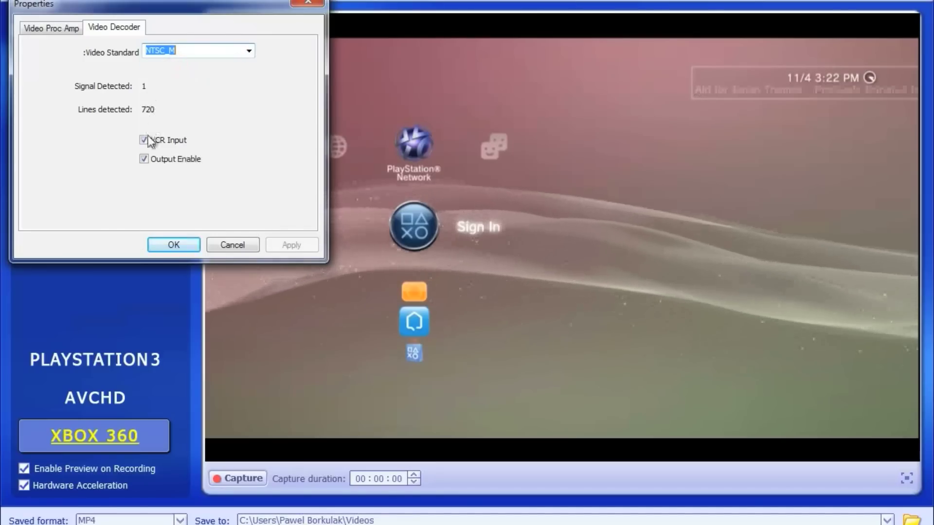
pyautogui.click(156, 249)
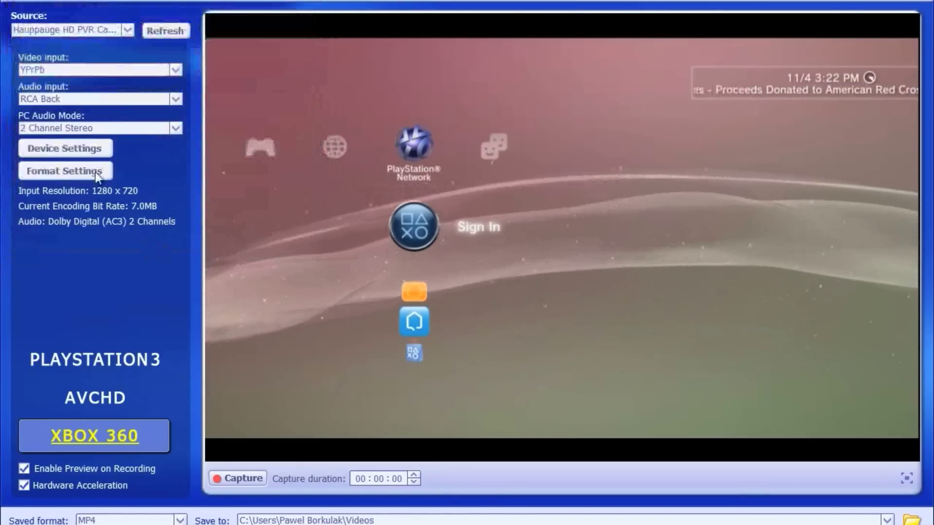
# - In the format settings, try lower and higher H264 encoder bitrates, set 7.0 Mbps and confirm
pyautogui.click(92, 169)
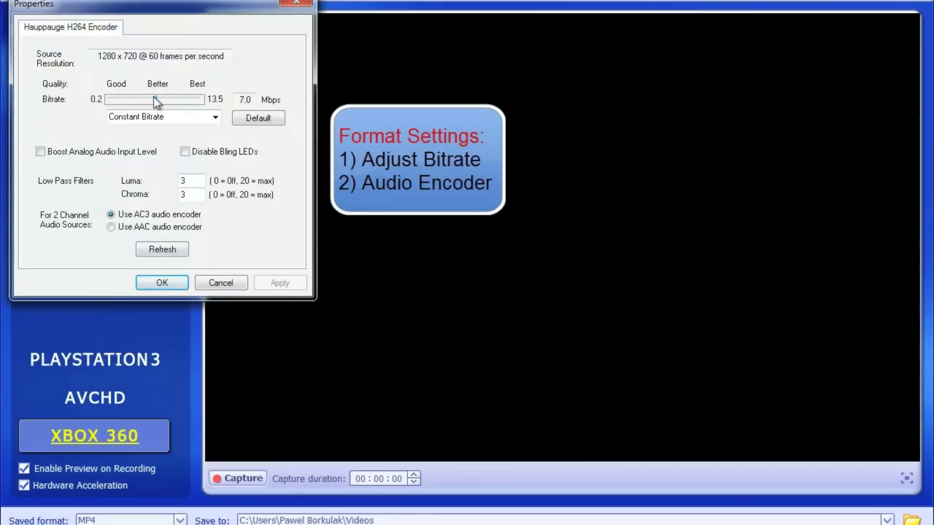
pyautogui.moveTo(154, 98); pyautogui.dragTo(130, 101)
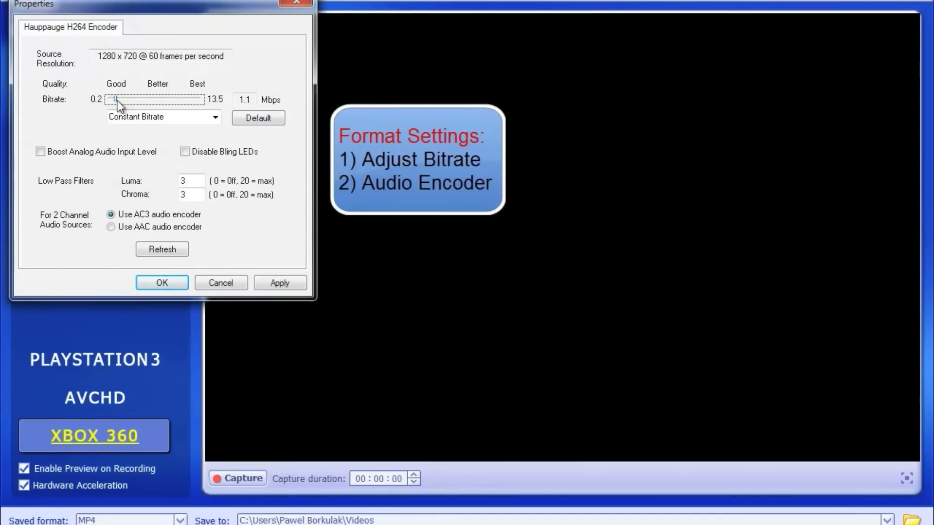
pyautogui.moveTo(155, 101); pyautogui.dragTo(201, 101)
pyautogui.moveTo(162, 98); pyautogui.dragTo(156, 101)
pyautogui.click(270, 284)
pyautogui.click(112, 227)
pyautogui.click(151, 283)
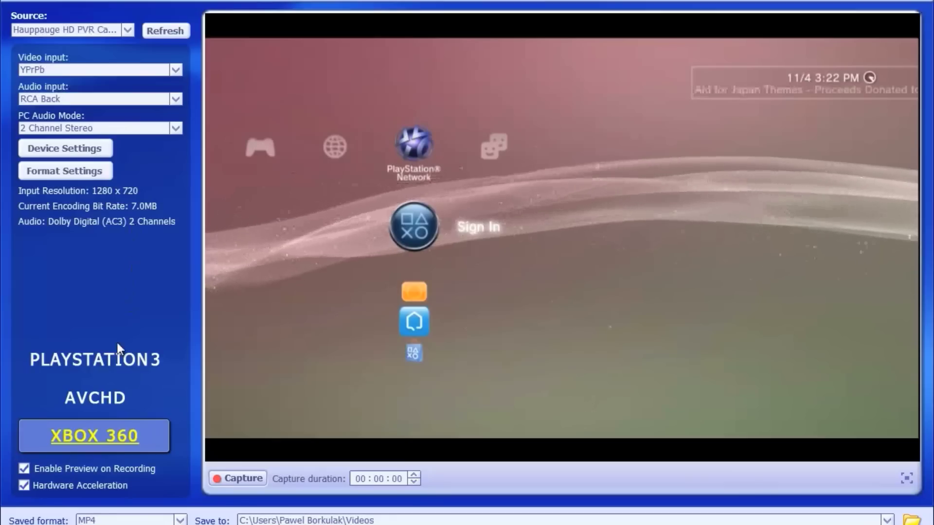
# - Compare the PLAYSTATION3 and AVCHD file types, choose the XBOX 360 format (MP4) and start the capture
pyautogui.click(117, 356)
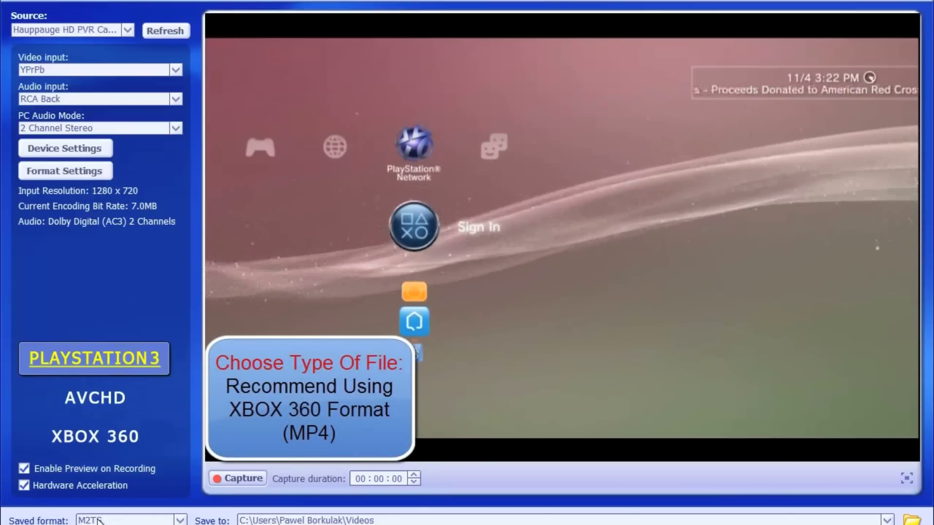
pyautogui.click(102, 401)
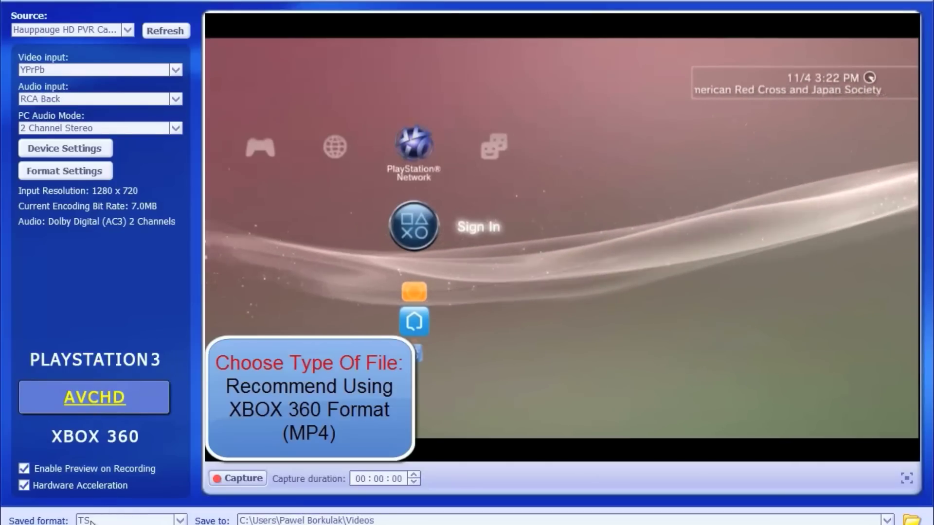
pyautogui.click(112, 436)
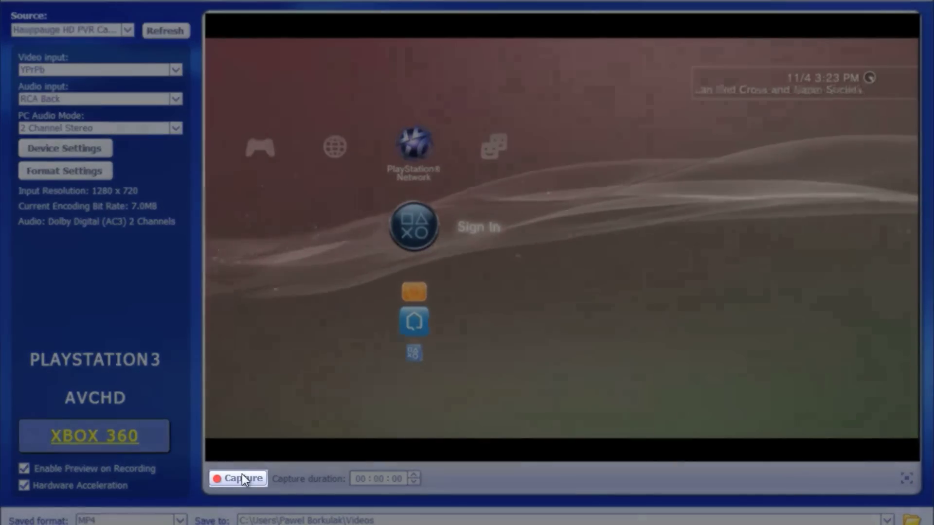
pyautogui.click(242, 476)
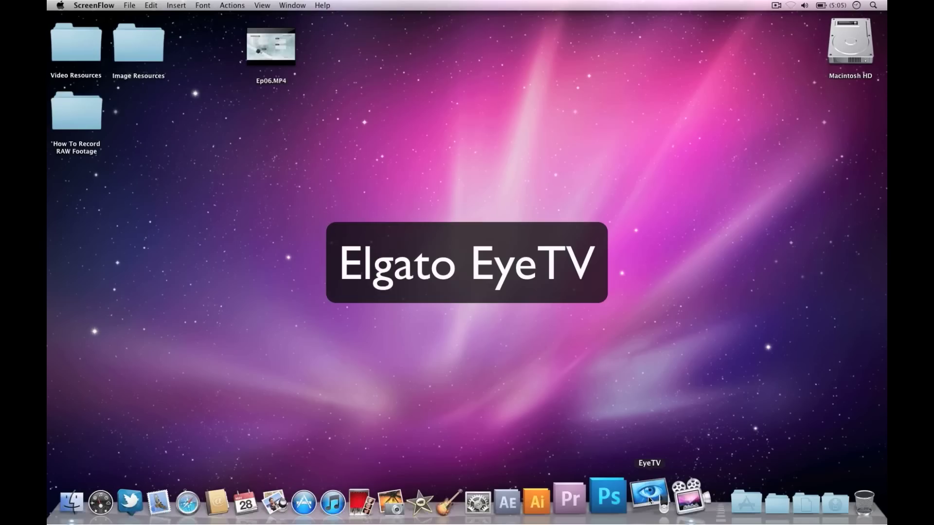
# - Switch to EyeTV on the Mac, record a short clip from the component input and stop the recording
pyautogui.click(650, 500)
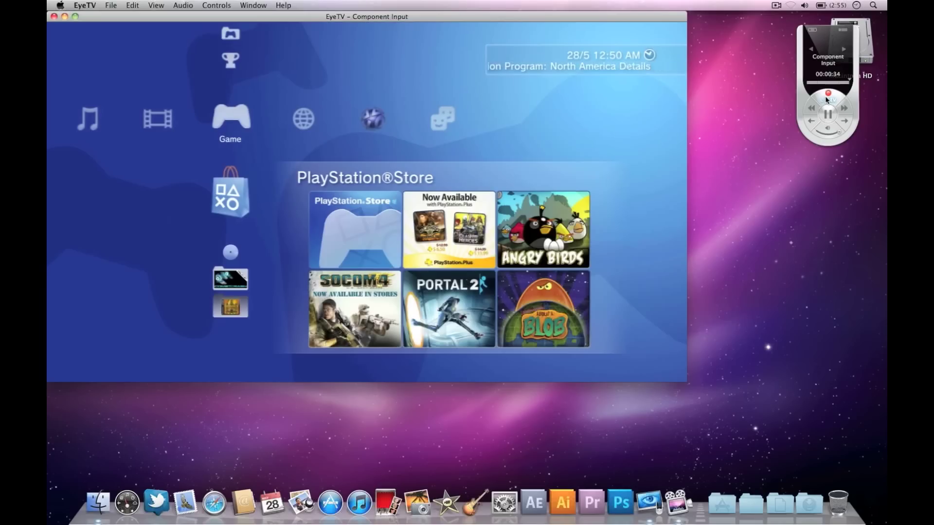
pyautogui.click(826, 98)
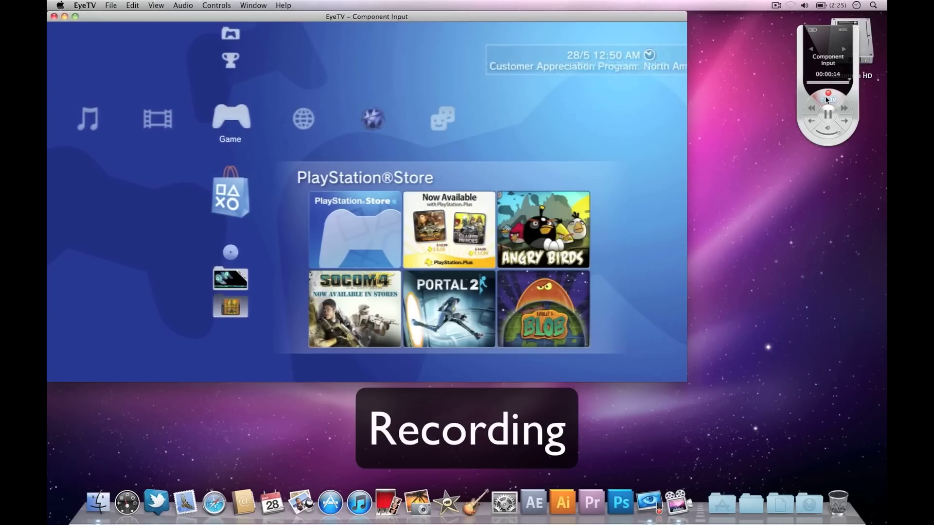
pyautogui.click(826, 99)
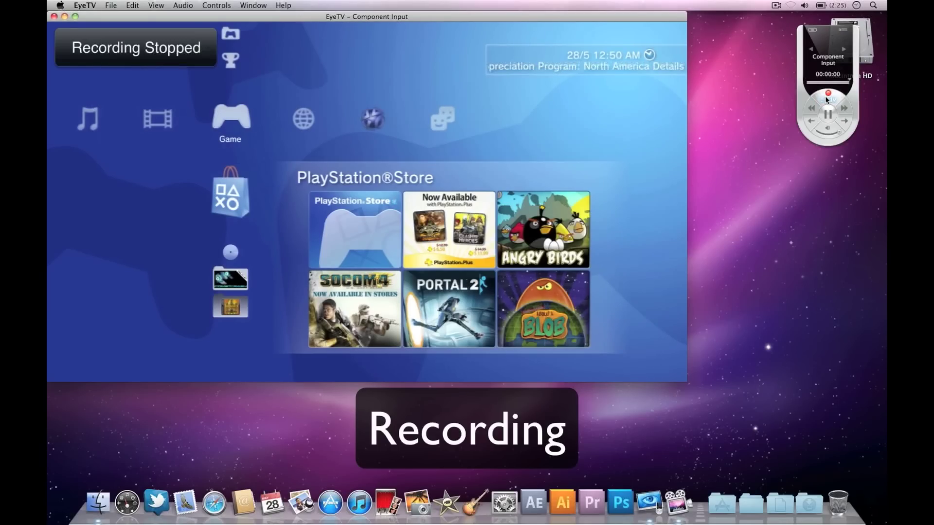
# - In the EyeTV preferences, set the HD PVR's Custom encoding quality to Constant Bit Rate and close the preferences
pyautogui.click(85, 6)
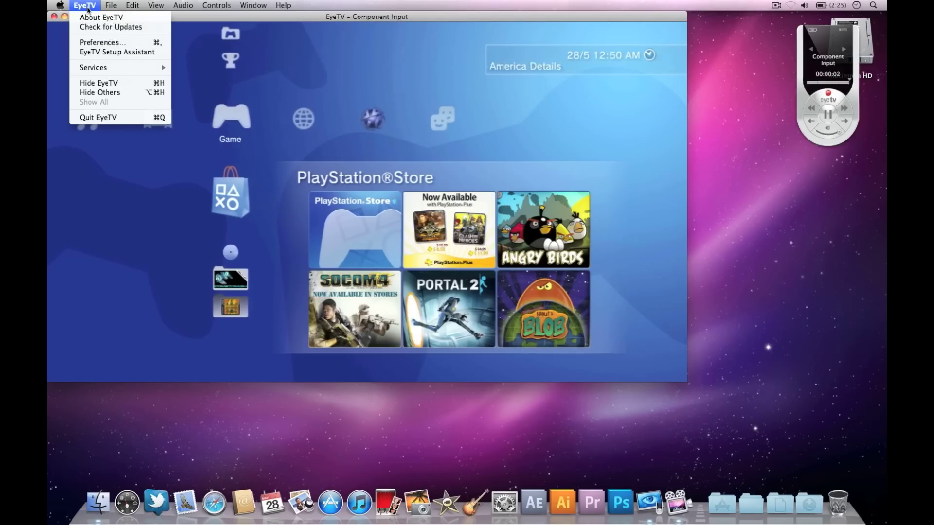
pyautogui.click(91, 47)
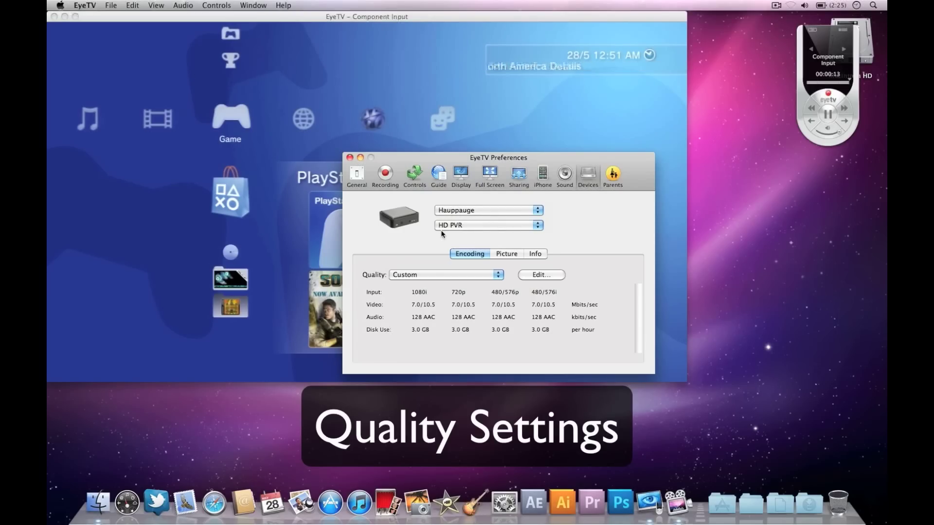
pyautogui.click(498, 275)
pyautogui.click(460, 275)
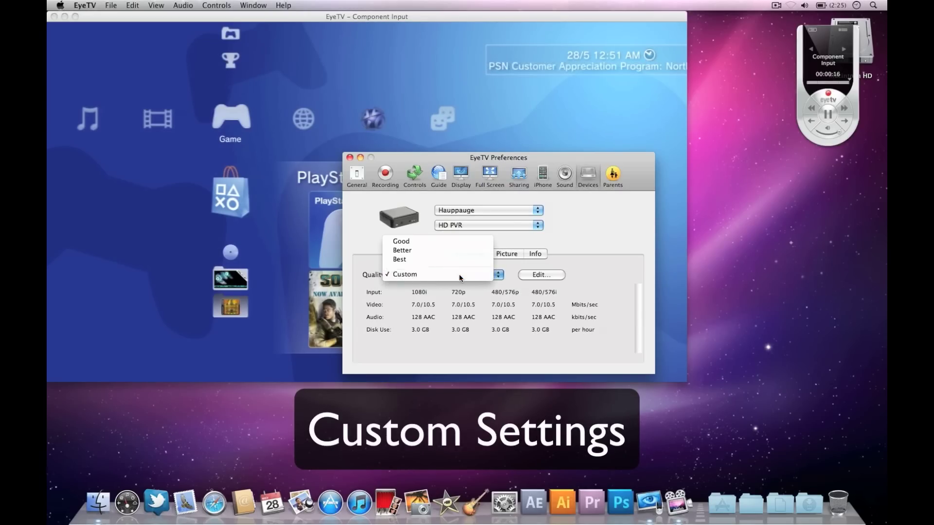
pyautogui.click(540, 276)
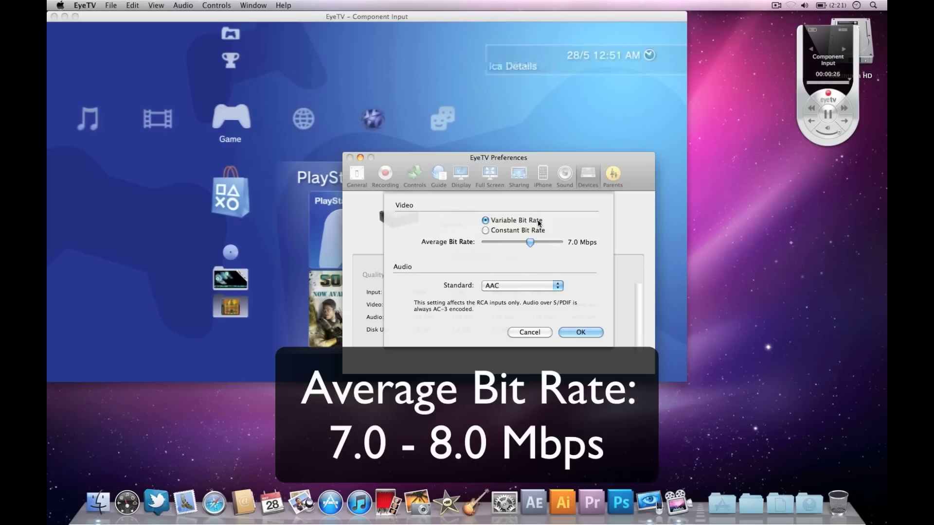
pyautogui.click(486, 232)
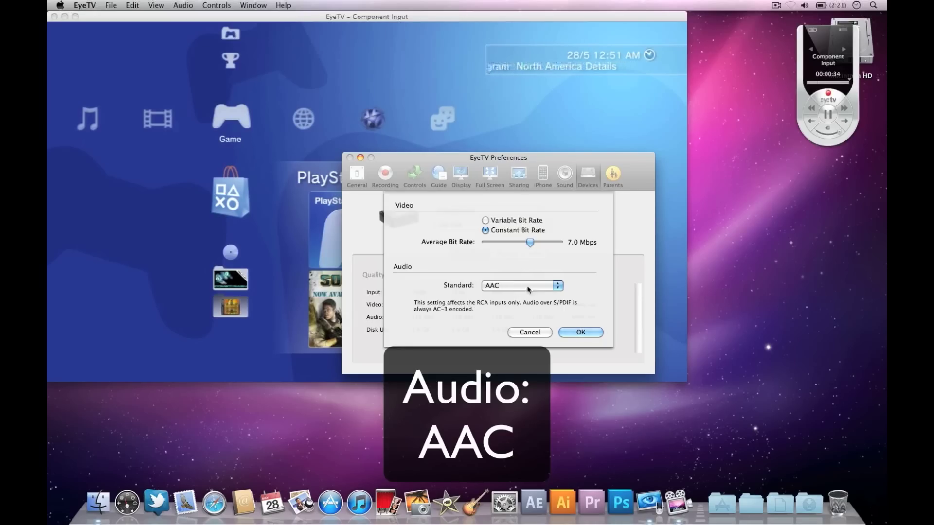
pyautogui.click(580, 333)
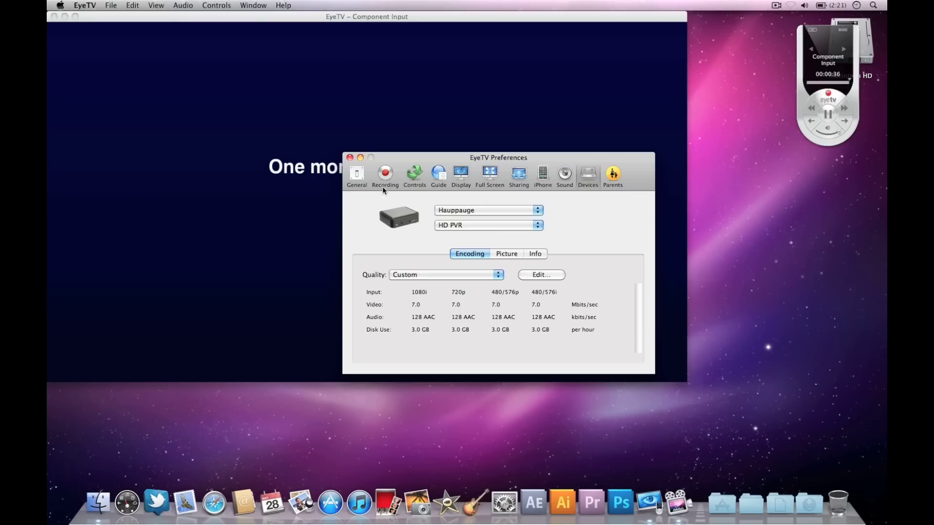
pyautogui.click(350, 158)
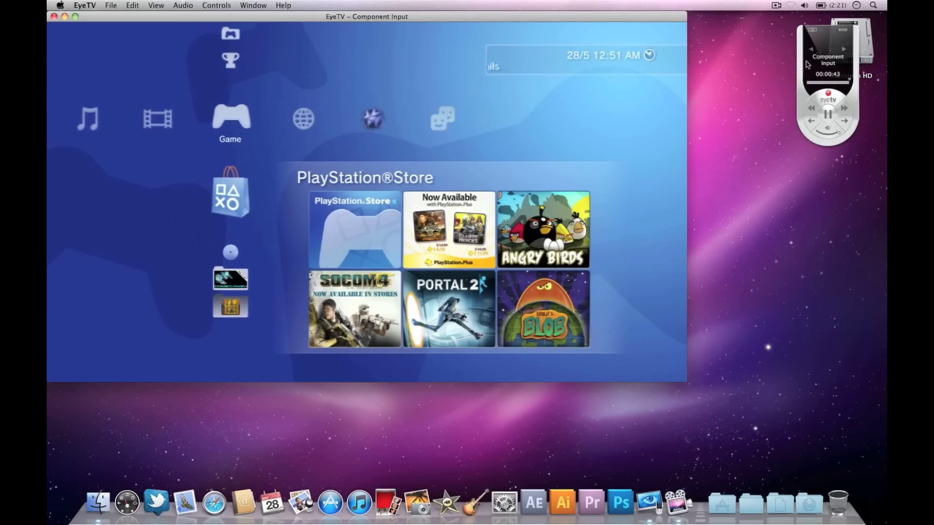
# - Adjust the EyeTV playback volume, and pause and resume the live component feed
pyautogui.moveTo(840, 132)
pyautogui.mouseDown()
pyautogui.moveTo(821, 135)
pyautogui.moveTo(839, 128)
pyautogui.mouseUp()
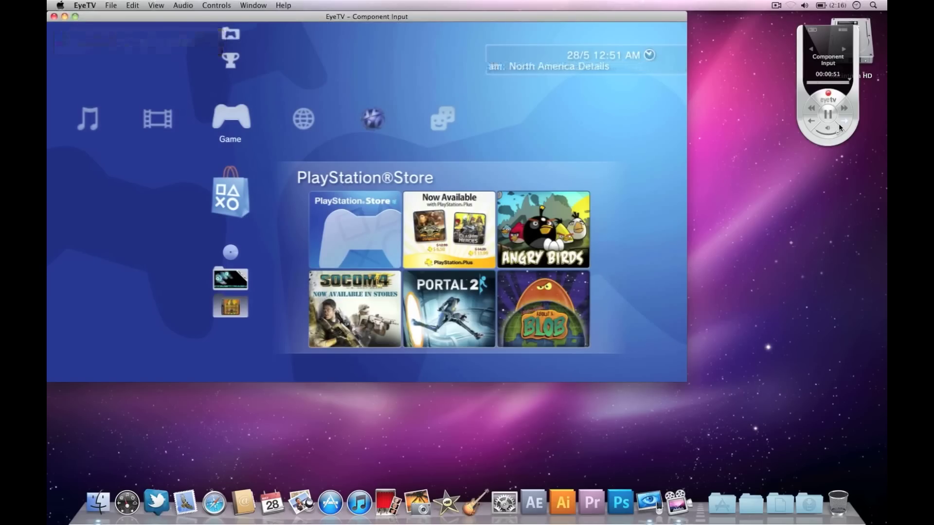
pyautogui.click(829, 115)
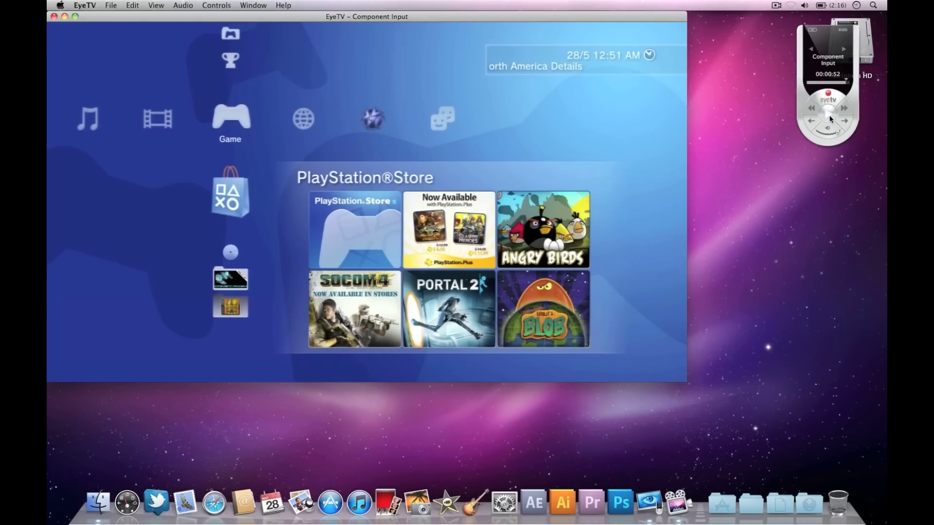
pyautogui.click(830, 119)
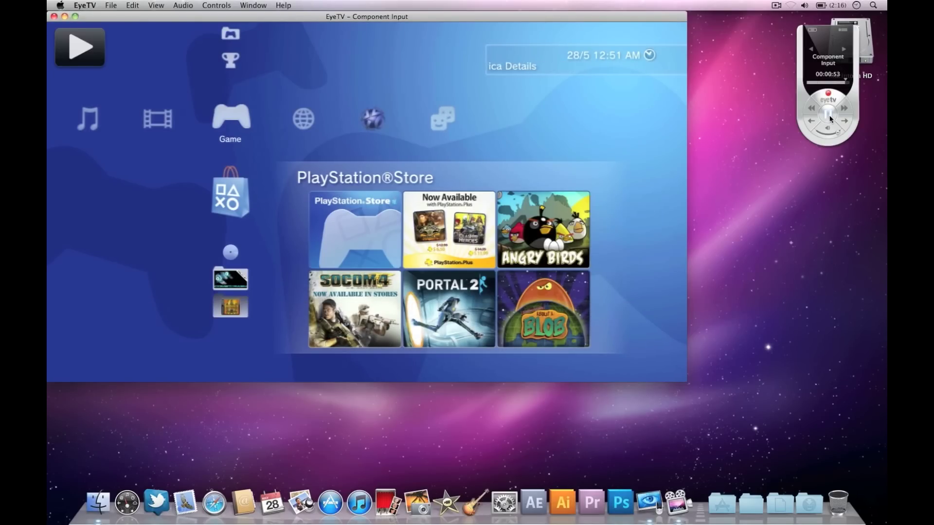